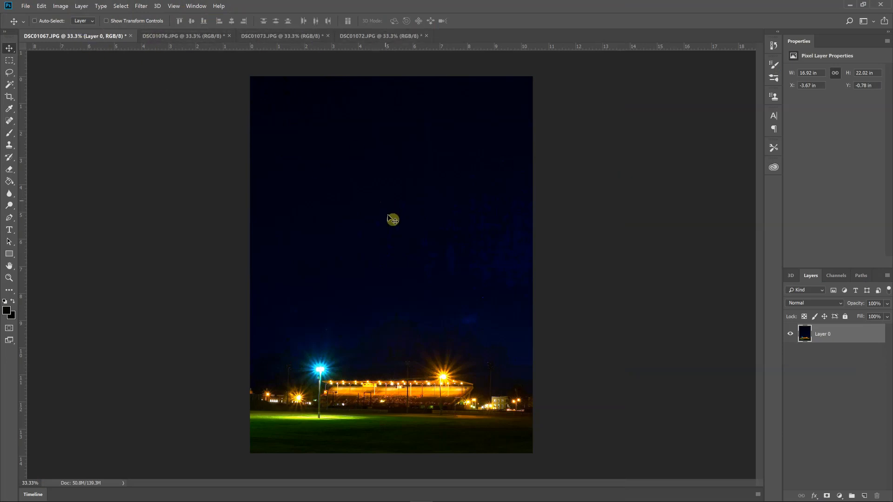
# - Look through the fireworks photos DSC01076.JPG, DSC01073.JPG and DSC01072.JPG, and return to the stadium photo DSC01067.JPG
pyautogui.click(171, 35)
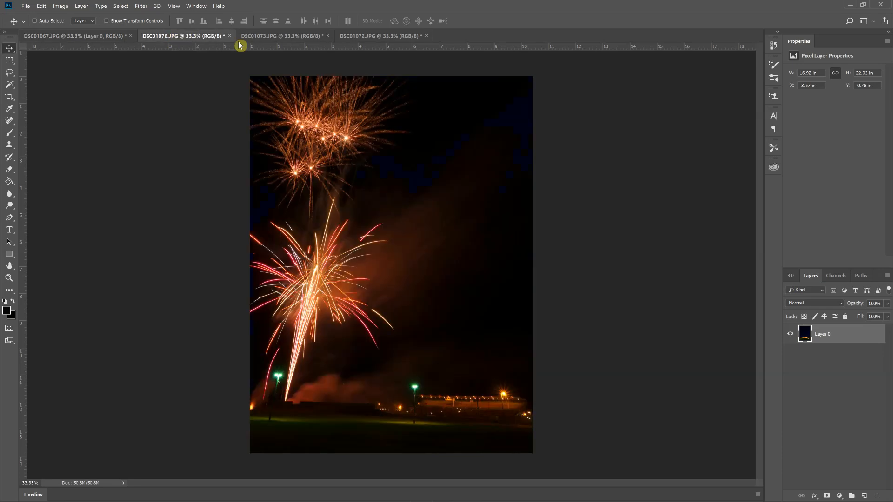
pyautogui.click(264, 37)
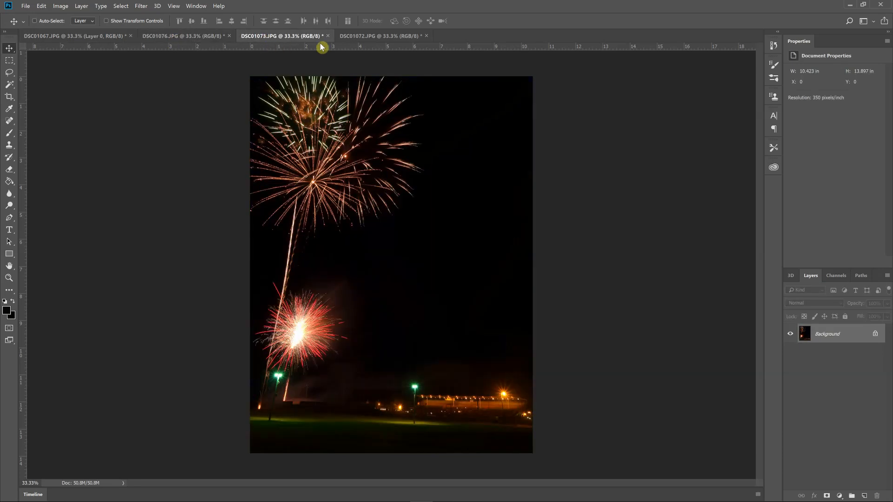
pyautogui.click(373, 38)
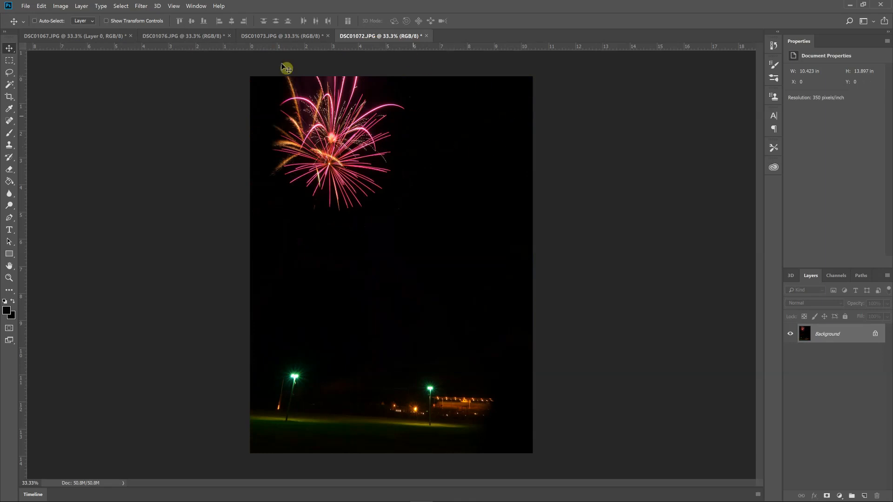
pyautogui.click(77, 41)
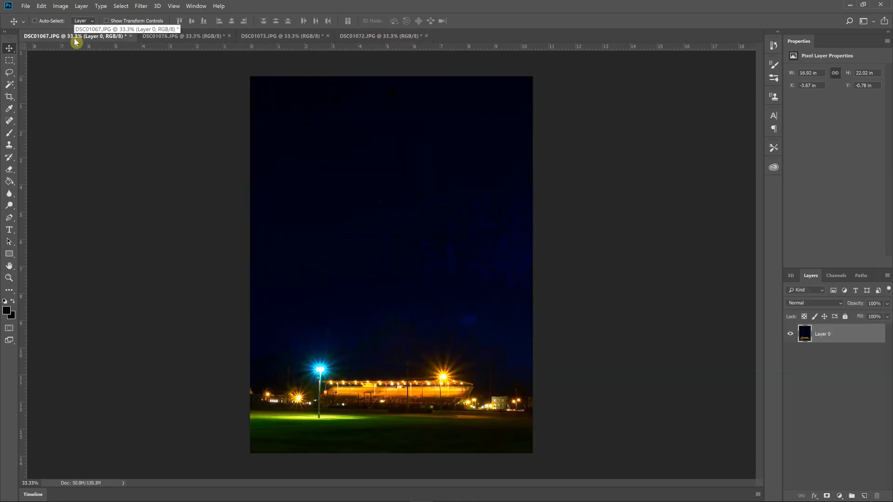
# - Unlock the background layer of DSC01076.JPG and copy the whole image into DSC01067.JPG as a new layer
pyautogui.click(162, 35)
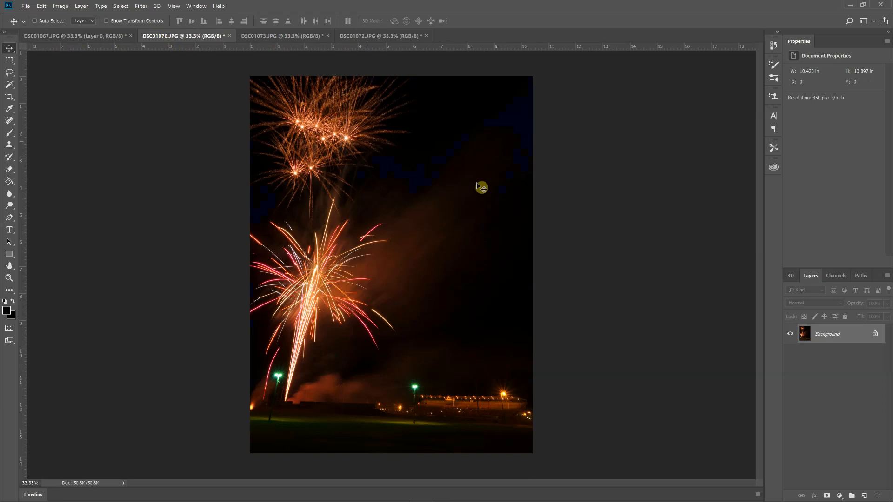
pyautogui.click(876, 336)
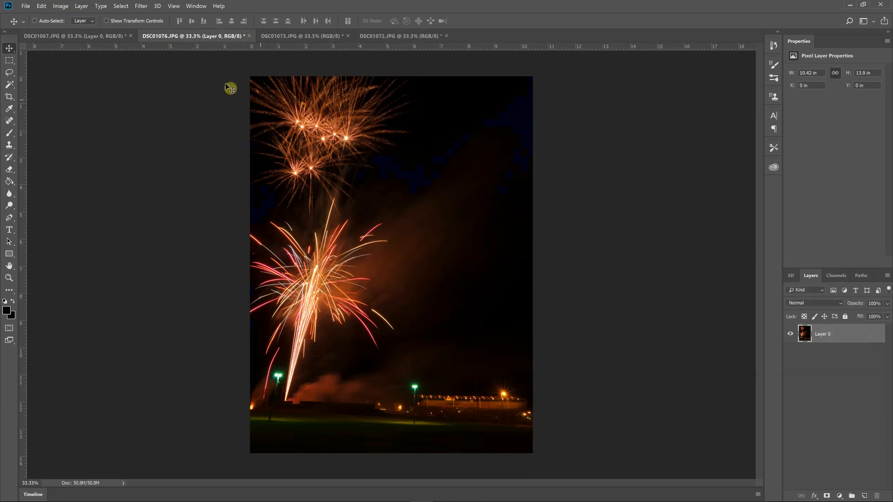
pyautogui.click(124, 7)
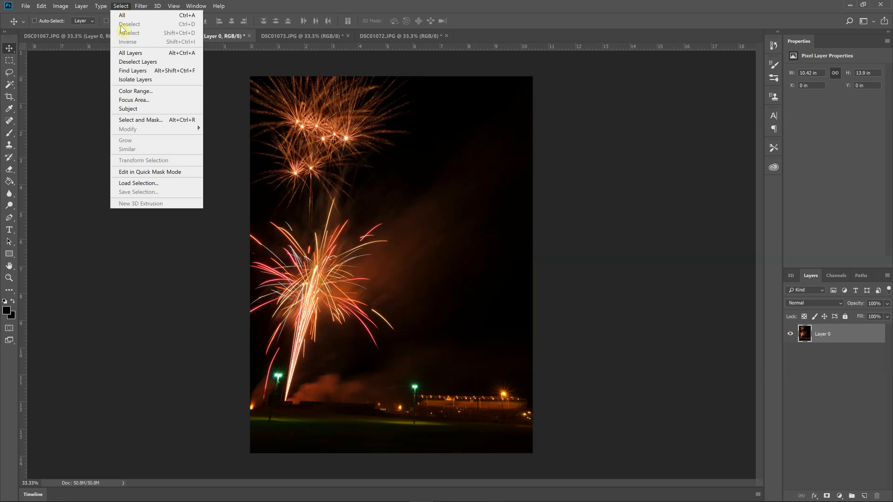
pyautogui.click(125, 16)
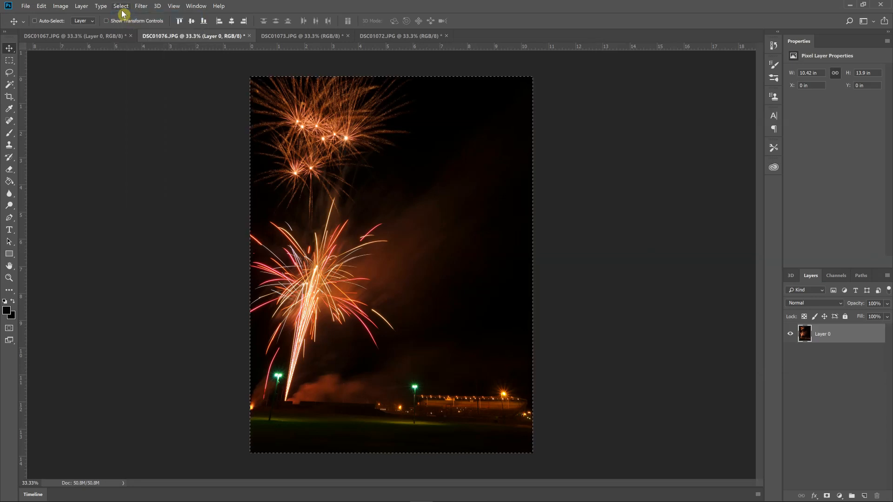
pyautogui.hotkey('ctrl', 'c')
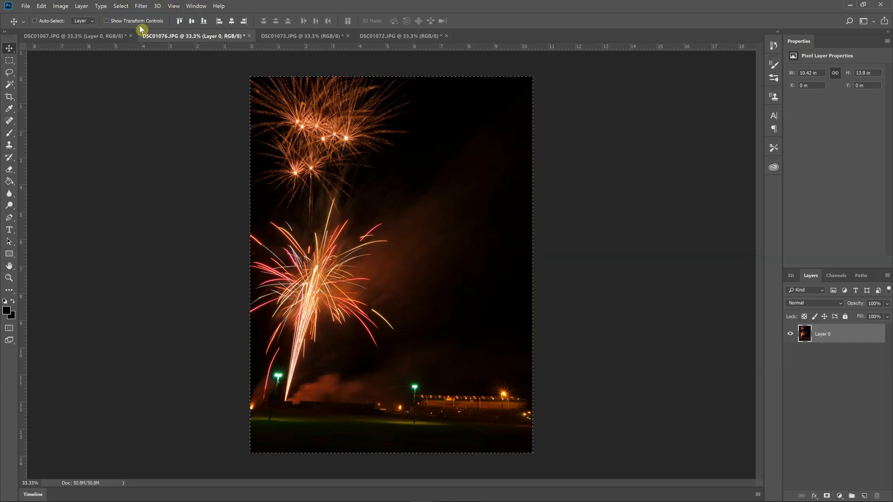
pyautogui.click(73, 37)
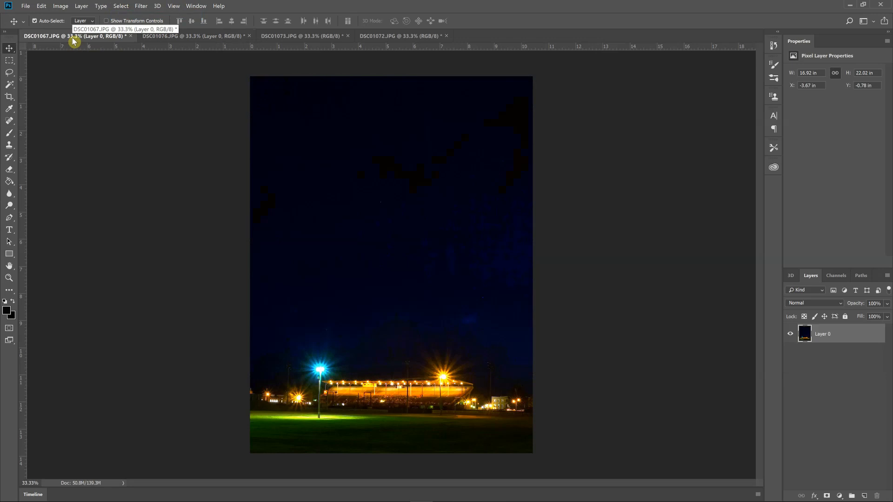
pyautogui.hotkey('ctrl', 'v')
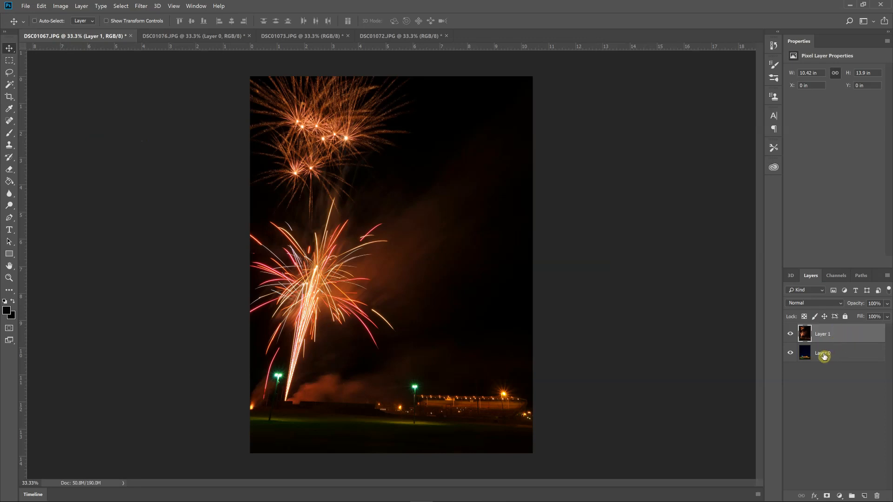
# - Try the Lighten blend mode on the pasted fireworks layer, set it back to Normal and leave the blending options without applying
pyautogui.rightClick(829, 338)
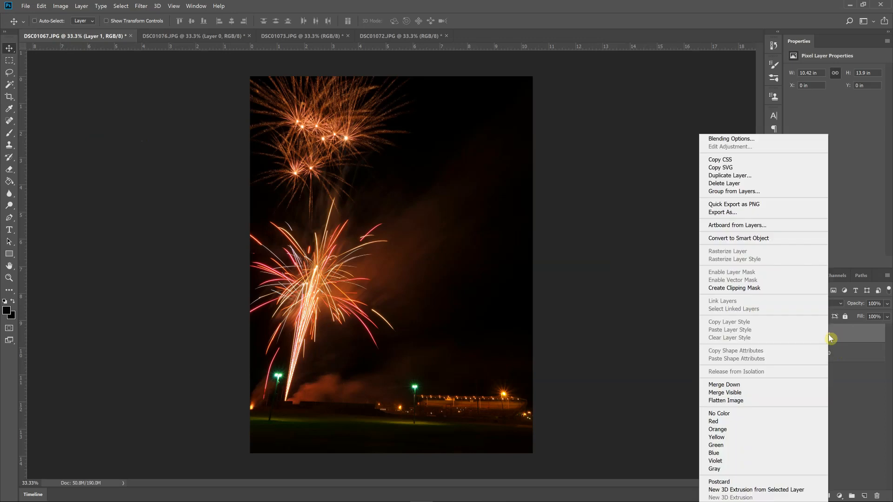
pyautogui.click(727, 140)
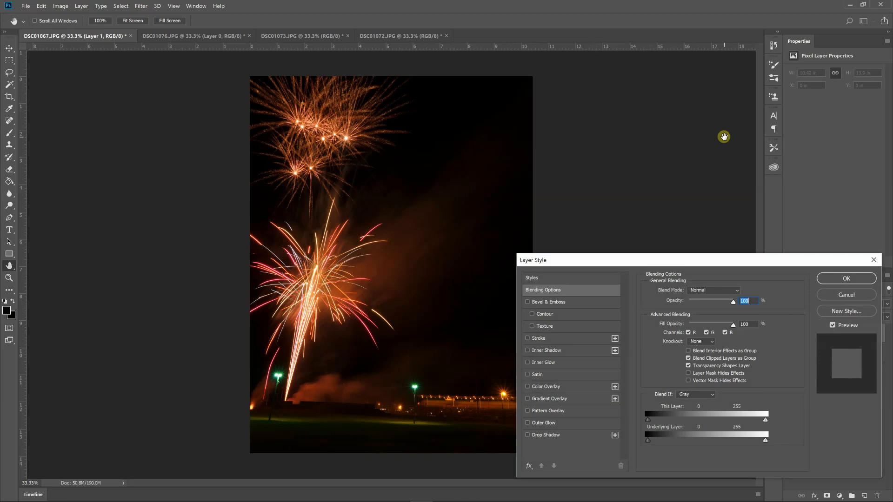
pyautogui.click(738, 292)
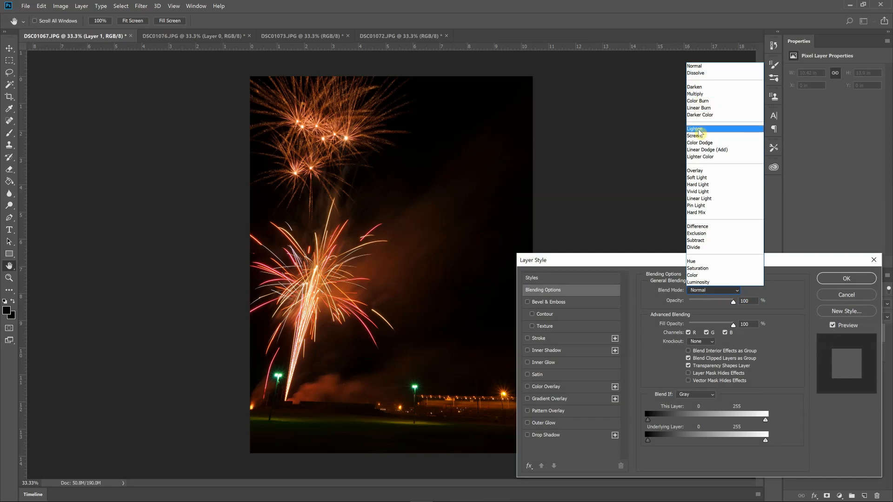
pyautogui.click(697, 129)
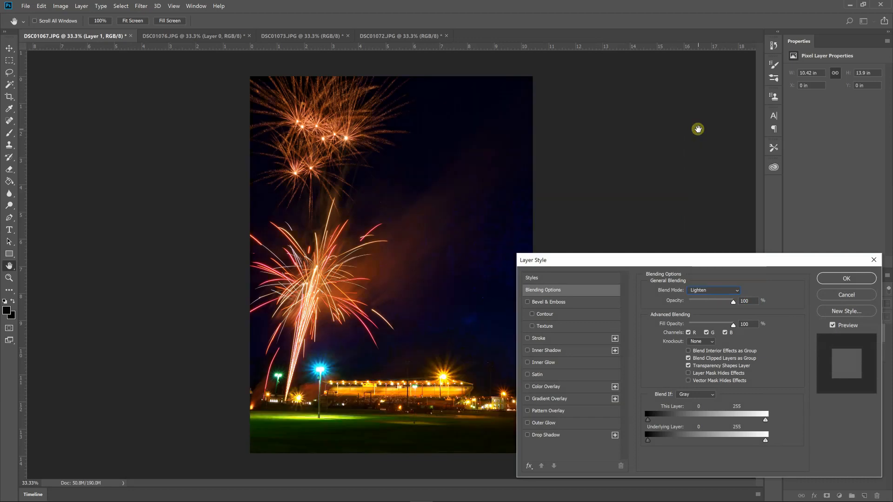
pyautogui.moveTo(635, 259); pyautogui.dragTo(735, 221)
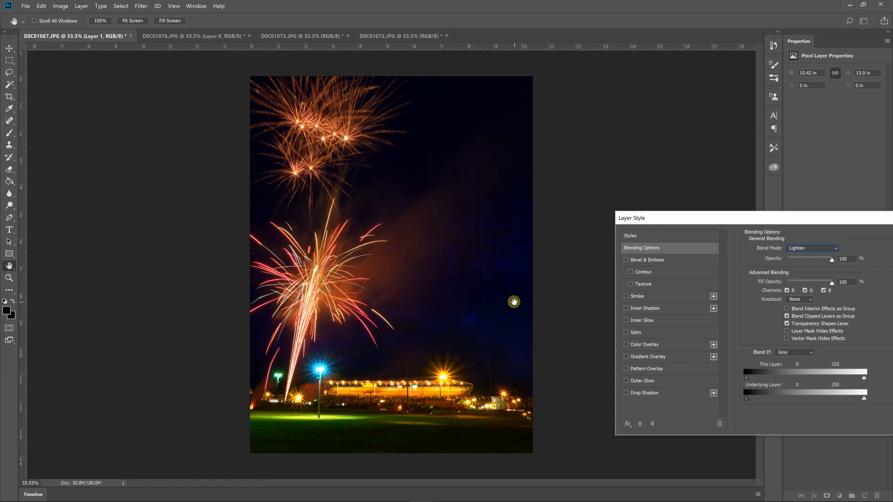
pyautogui.click(837, 251)
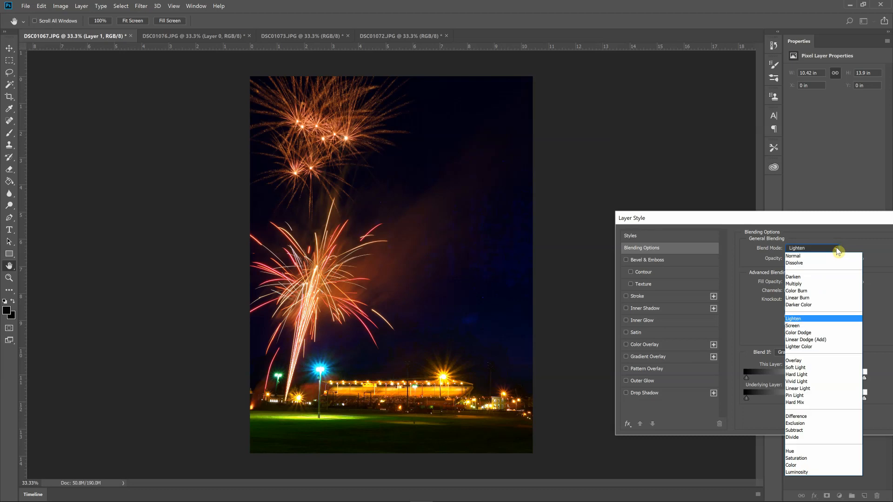
pyautogui.click(798, 255)
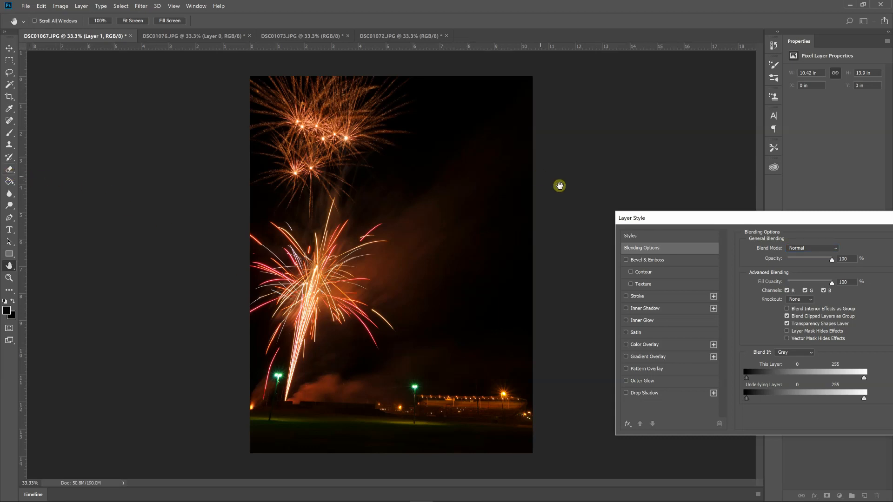
pyautogui.moveTo(770, 218); pyautogui.dragTo(580, 207)
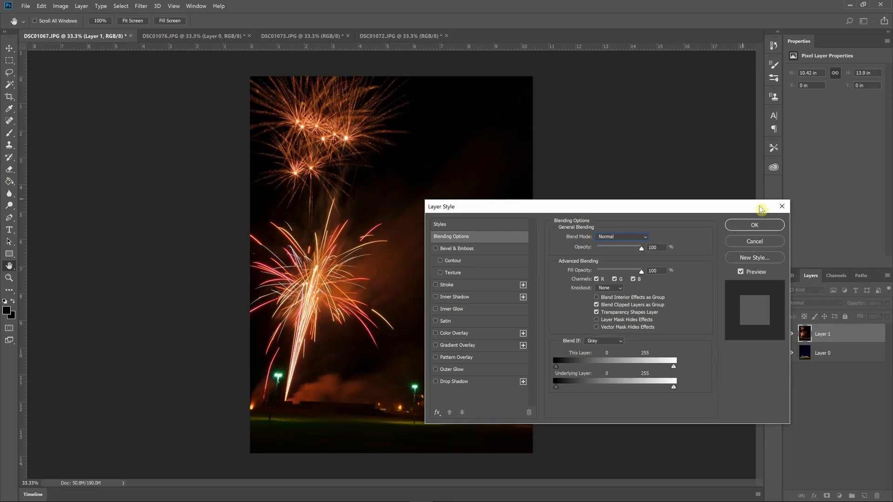
pyautogui.click(783, 207)
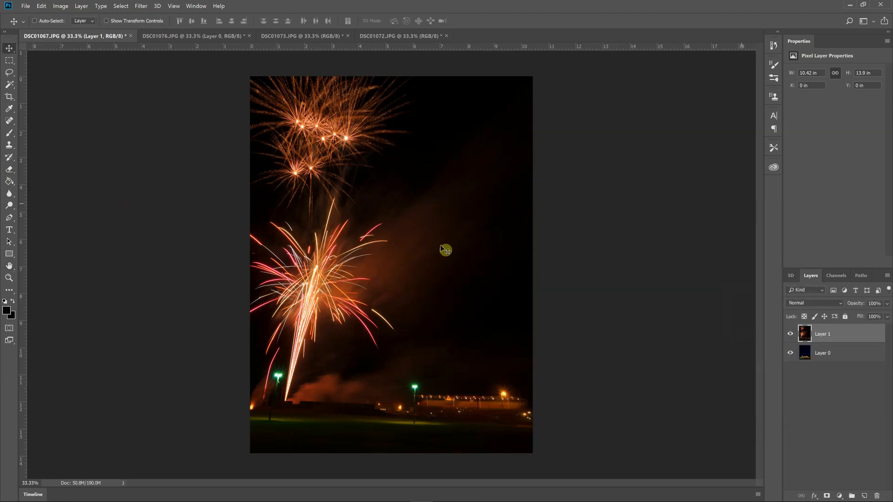
# - Erase the dim stadium and nearby lamp post from the pasted fireworks layer and set its blend mode to Lighten
pyautogui.click(12, 171)
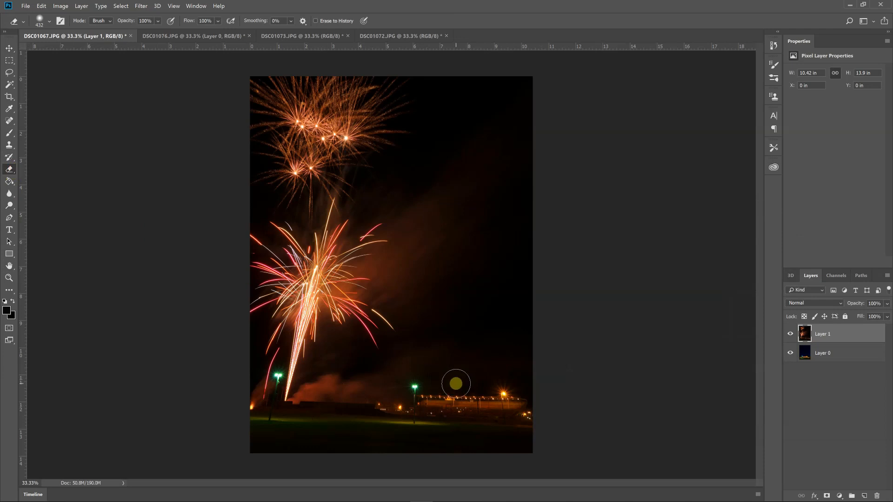
pyautogui.moveTo(473, 393)
pyautogui.mouseDown()
pyautogui.moveTo(521, 397)
pyautogui.moveTo(477, 401)
pyautogui.moveTo(545, 419)
pyautogui.moveTo(398, 407)
pyautogui.moveTo(378, 416)
pyautogui.moveTo(410, 387)
pyautogui.moveTo(530, 390)
pyautogui.moveTo(522, 404)
pyautogui.moveTo(494, 411)
pyautogui.mouseUp()
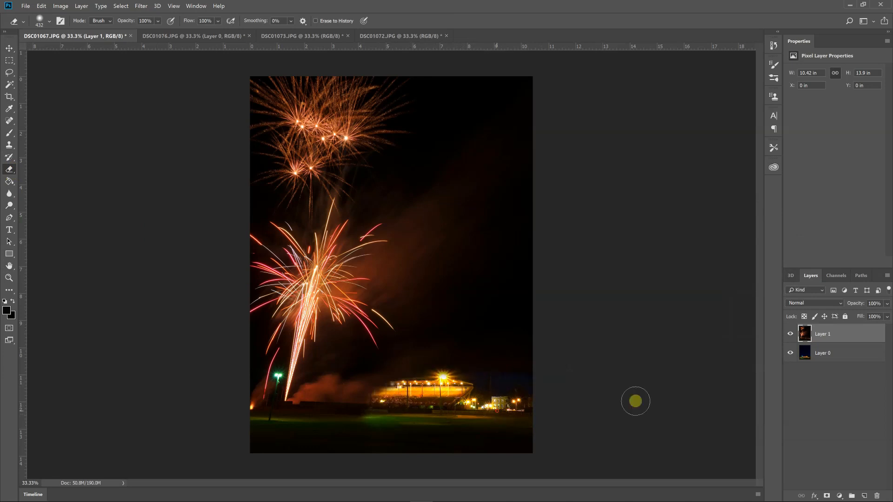
pyautogui.rightClick(825, 336)
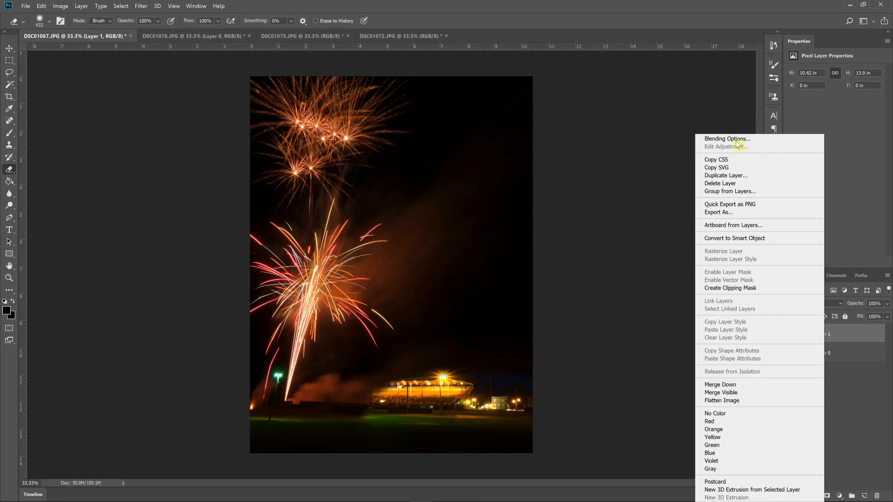
pyautogui.click(737, 139)
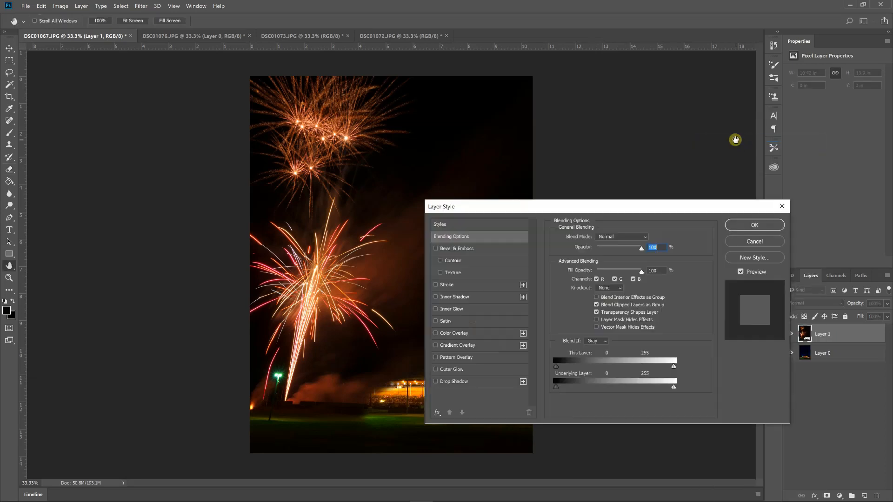
pyautogui.click(646, 237)
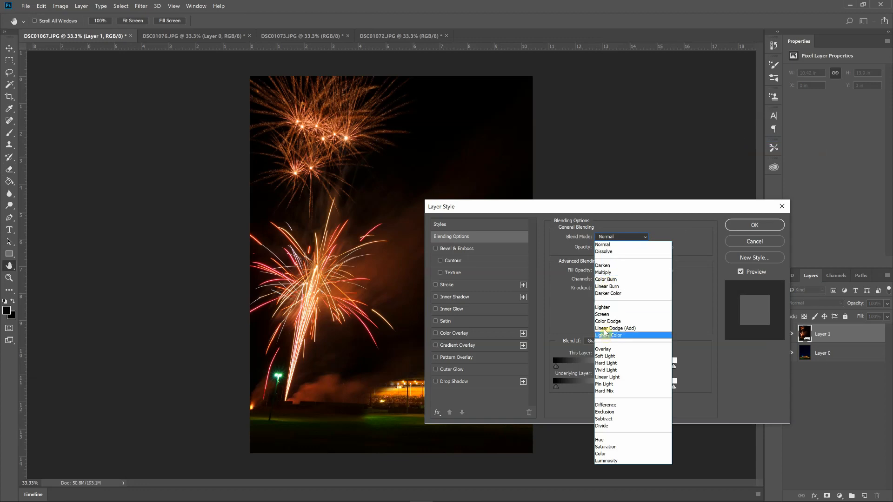
pyautogui.click(603, 308)
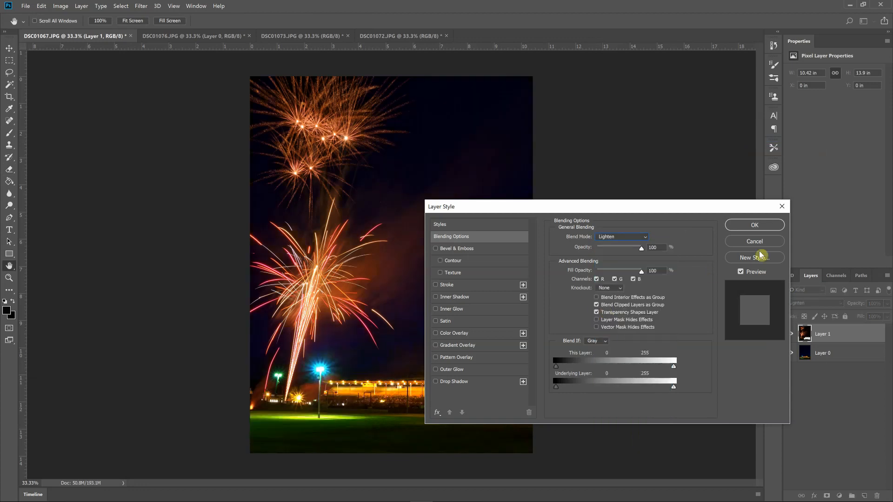
pyautogui.click(754, 225)
pyautogui.press('e')
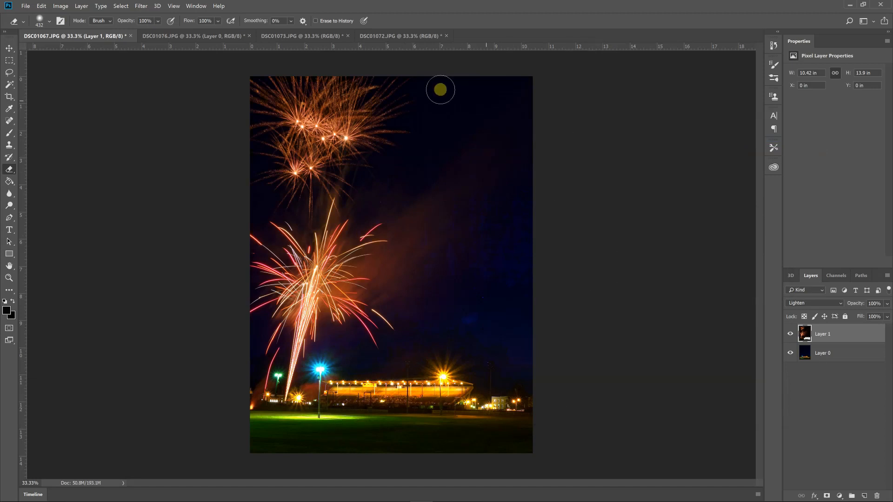
# - Convert the background of DSC01073.JPG to a regular layer and flip it horizontally
pyautogui.click(295, 35)
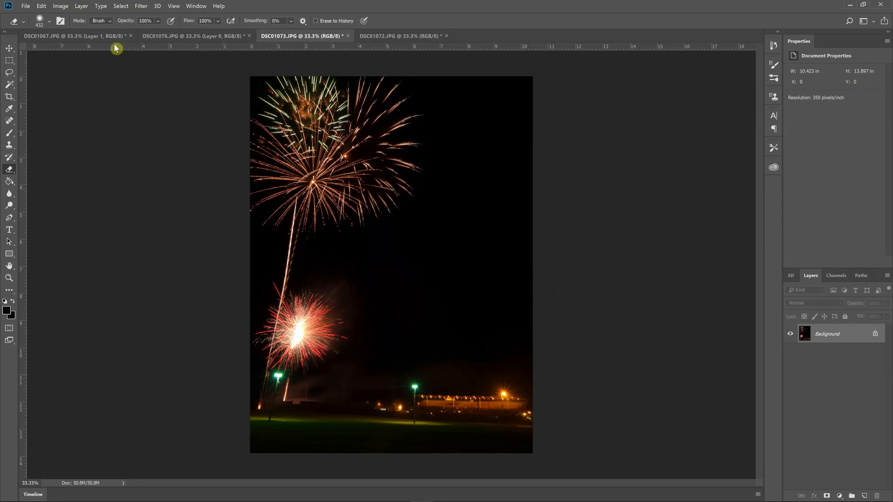
pyautogui.click(42, 7)
pyautogui.click(46, 7)
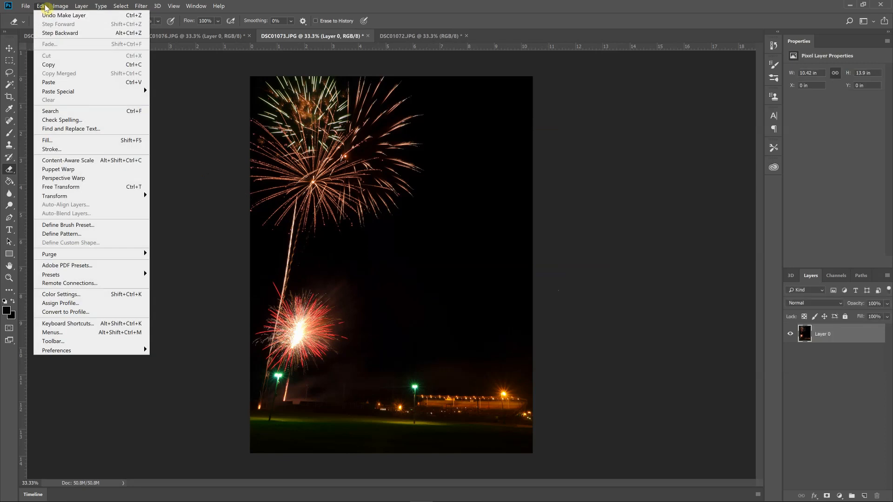
pyautogui.moveTo(62, 197)
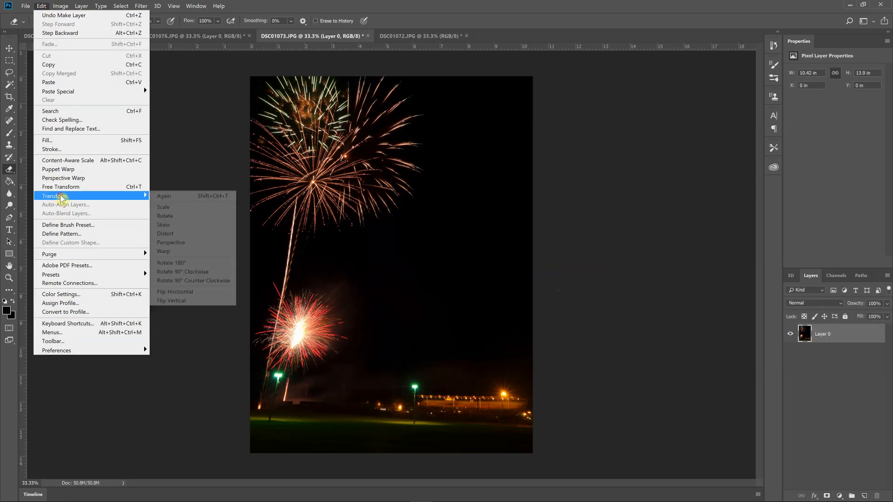
pyautogui.click(187, 293)
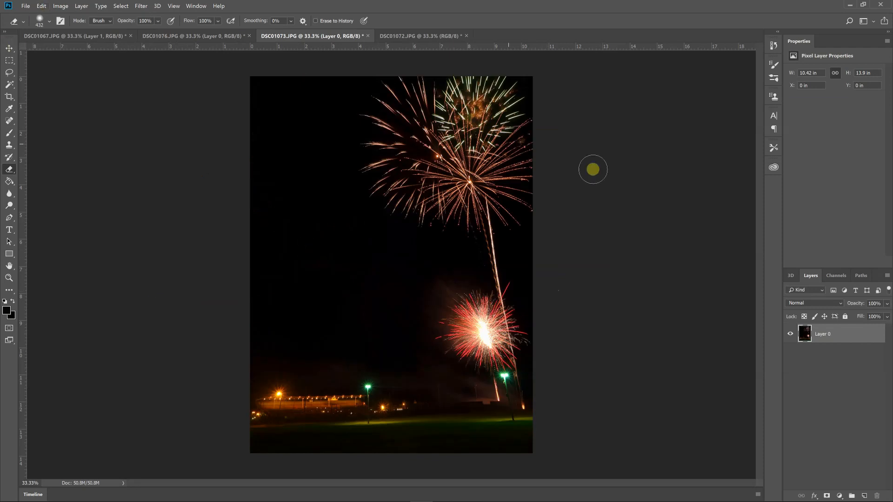
# - Copy the whole flipped fireworks image into DSC01067.JPG as a new layer above the others
pyautogui.click(123, 8)
pyautogui.click(125, 16)
pyautogui.click(57, 37)
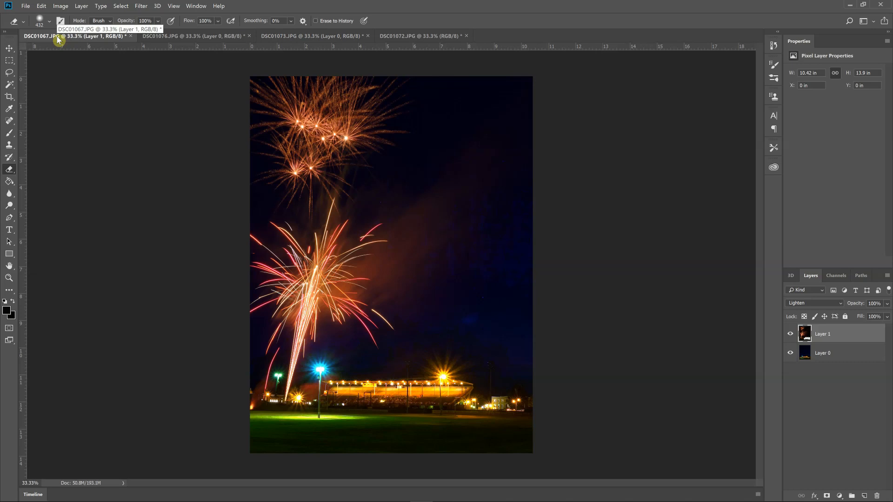
pyautogui.hotkey('ctrl', 'v')
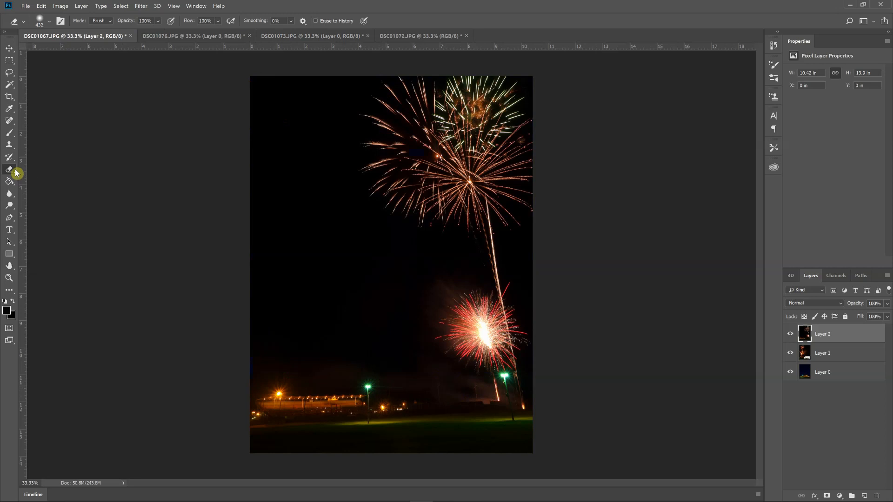
# - Erase the dim stadium and nearby lamp posts from the newest pasted fireworks layer and set its blend mode to Lighten
pyautogui.moveTo(360, 396)
pyautogui.mouseDown()
pyautogui.moveTo(262, 384)
pyautogui.moveTo(347, 380)
pyautogui.moveTo(426, 398)
pyautogui.moveTo(414, 403)
pyautogui.moveTo(423, 432)
pyautogui.moveTo(361, 409)
pyautogui.moveTo(286, 420)
pyautogui.moveTo(387, 438)
pyautogui.moveTo(318, 446)
pyautogui.moveTo(466, 445)
pyautogui.moveTo(399, 441)
pyautogui.moveTo(365, 400)
pyautogui.mouseUp()
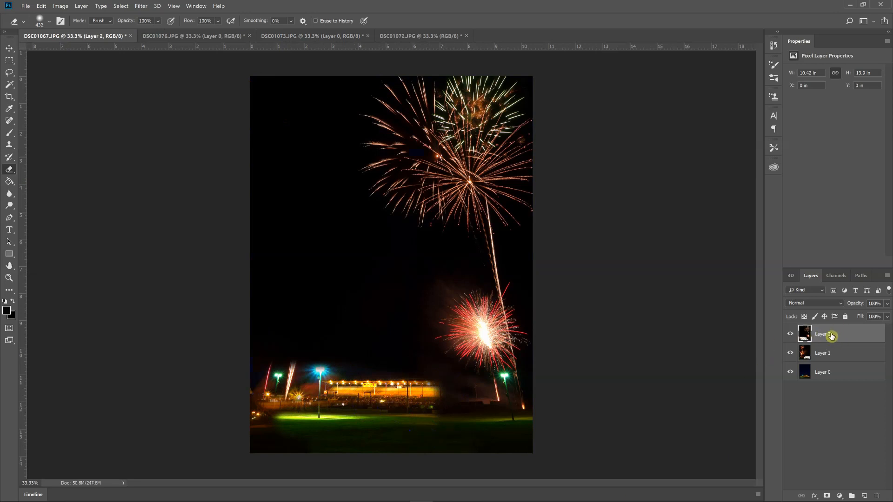
pyautogui.rightClick(830, 335)
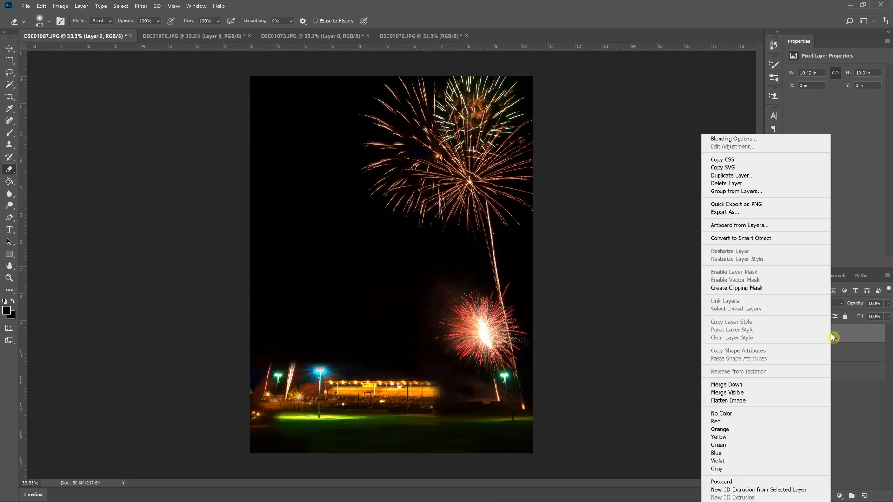
pyautogui.click(739, 139)
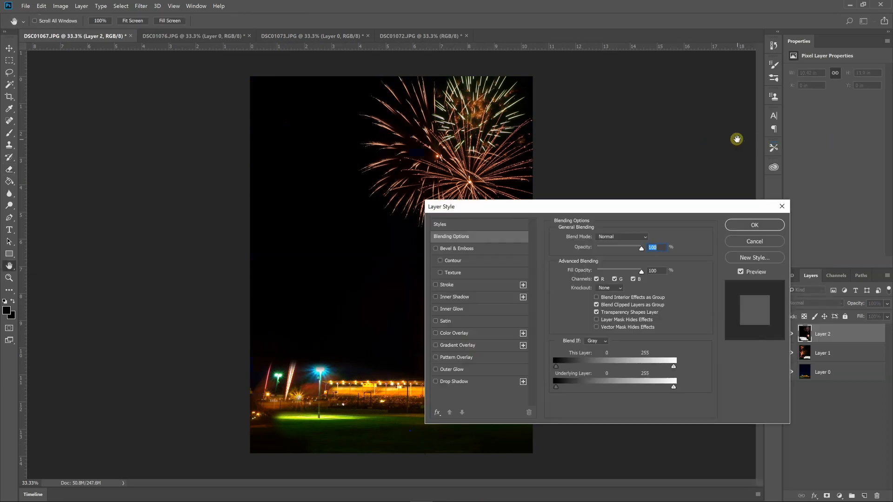
pyautogui.click(645, 238)
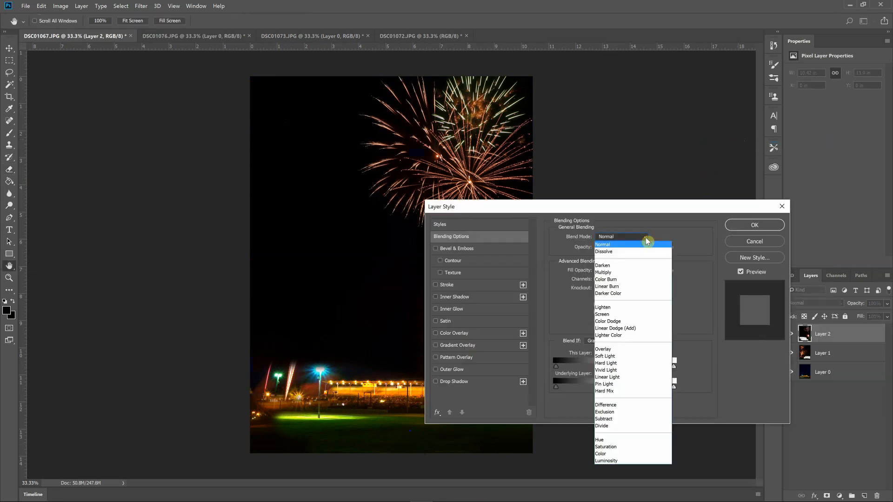
pyautogui.click(603, 307)
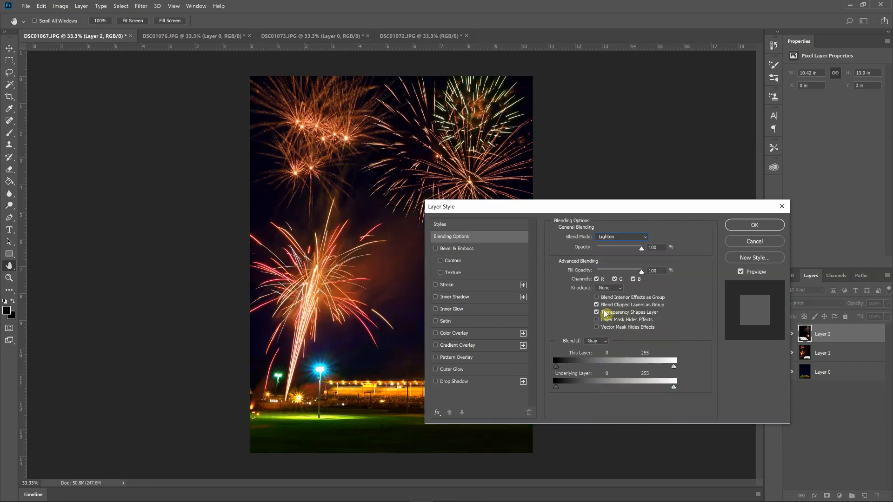
pyautogui.click(766, 227)
pyautogui.press('e')
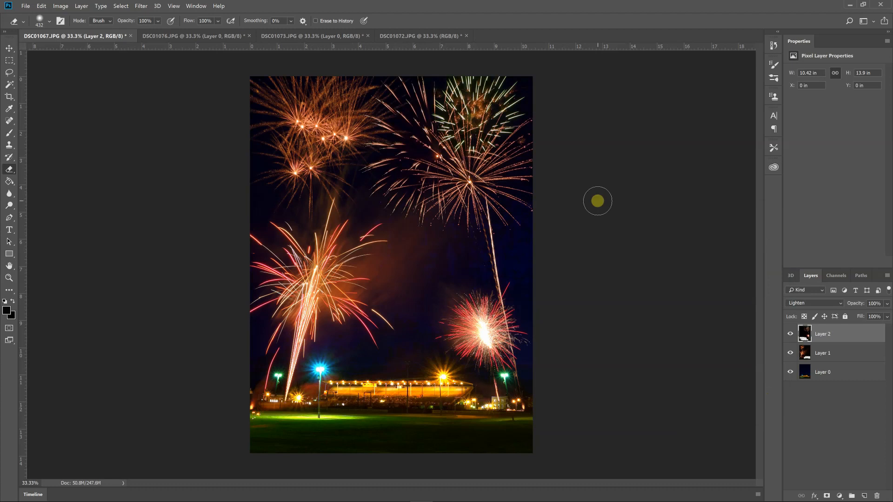
# - Crop DSC01072.JPG to the pink fireworks burst, about 6.79 by 5.93 in, cutting away the ground and the empty sky beside it
pyautogui.hotkey('ctrl', 'shift', 'Tab')
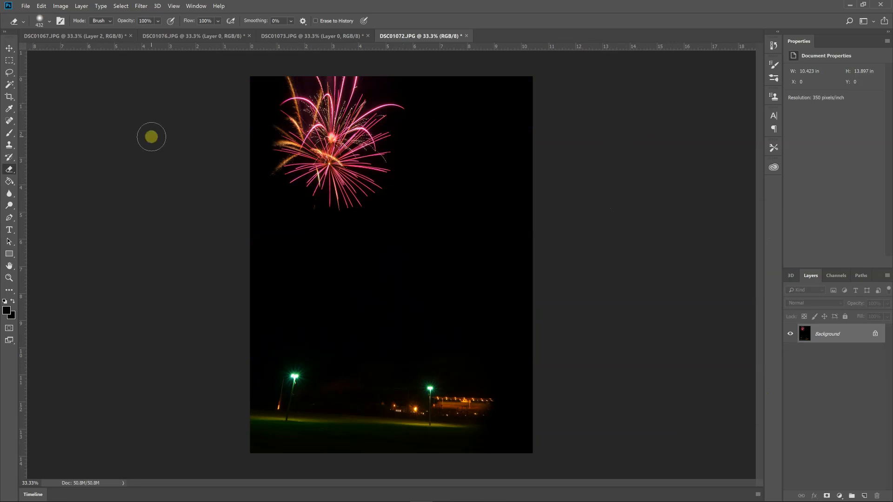
pyautogui.click(9, 99)
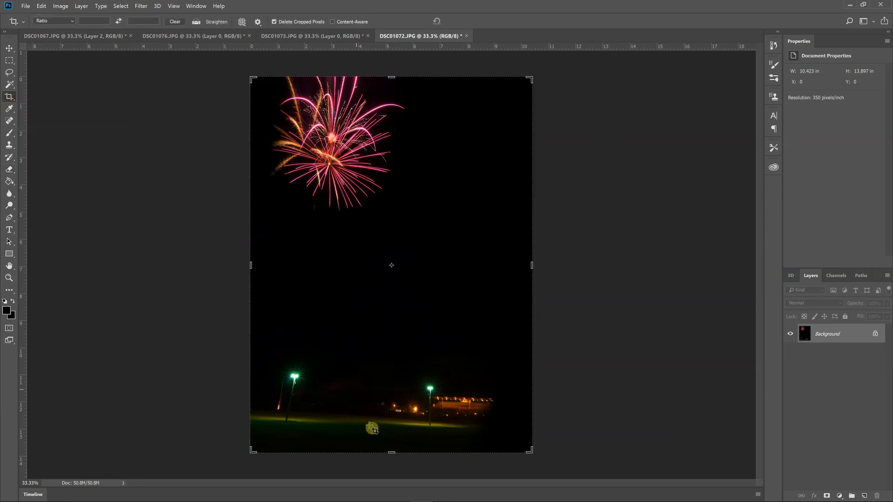
pyautogui.moveTo(391, 452); pyautogui.dragTo(390, 343)
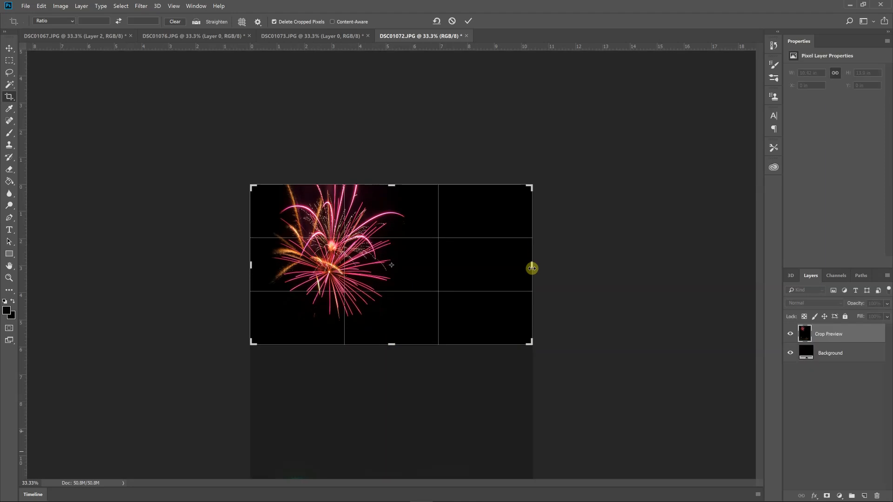
pyautogui.moveTo(530, 265); pyautogui.dragTo(482, 268)
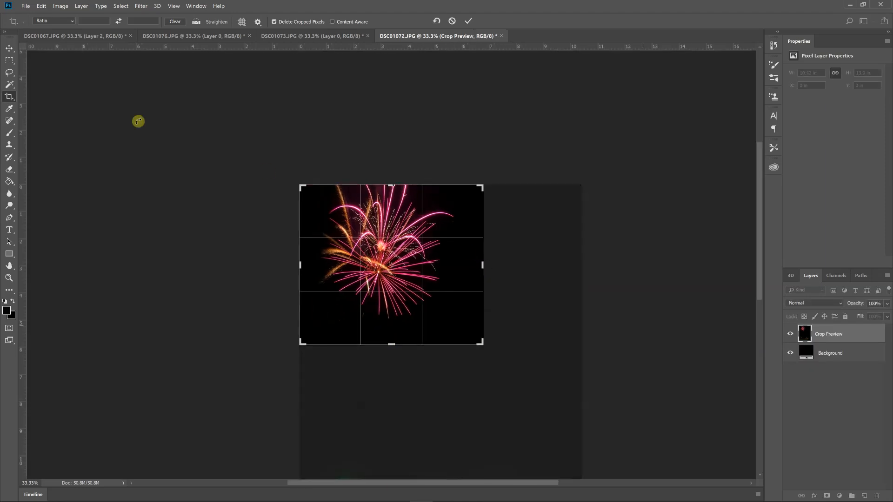
pyautogui.click(10, 49)
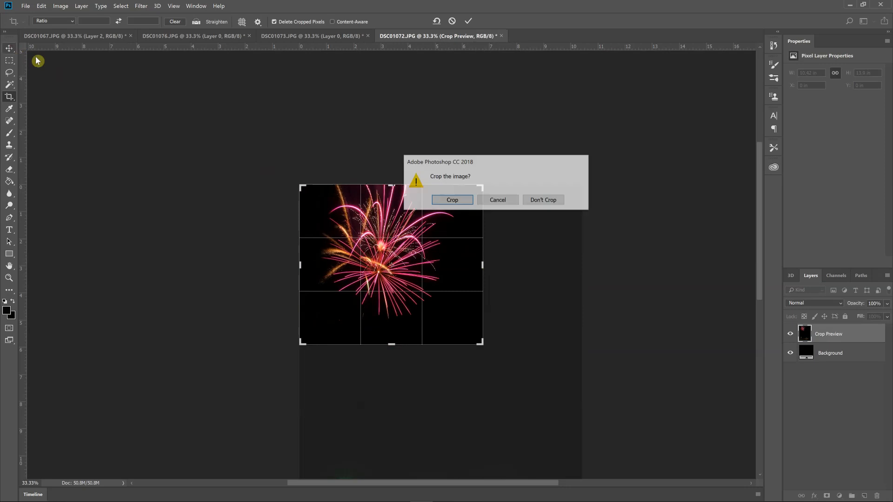
pyautogui.click(452, 200)
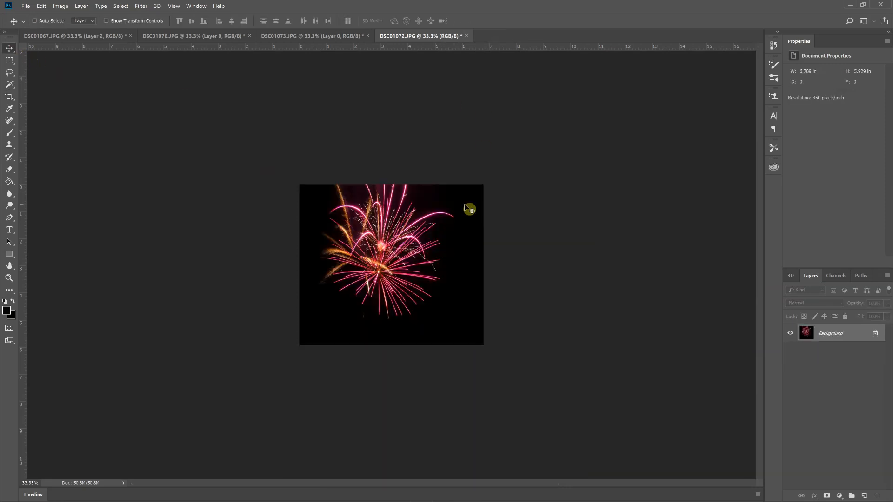
# - Copy the whole cropped pink fireworks image into DSC01067.JPG as a new layer above the others
pyautogui.click(120, 8)
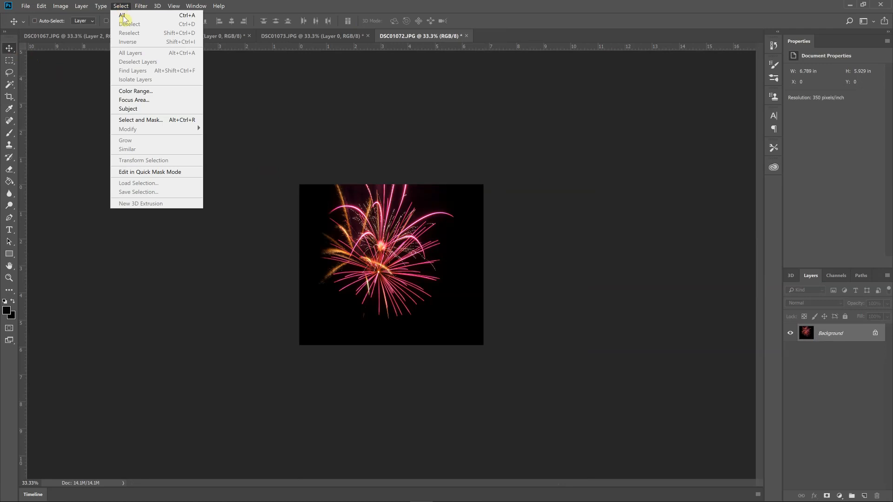
pyautogui.click(124, 17)
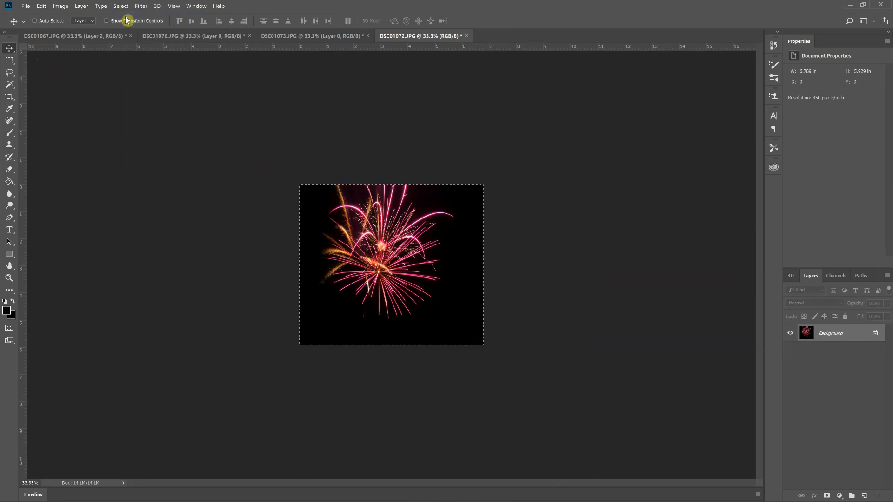
pyautogui.click(67, 36)
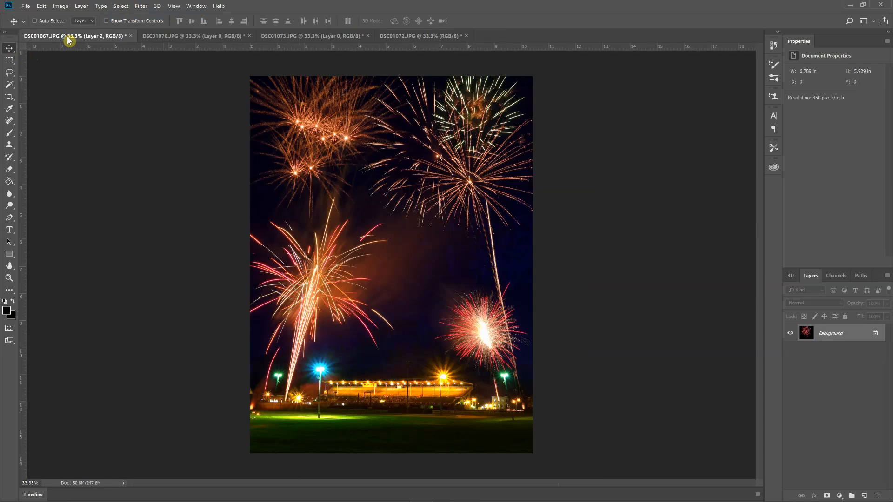
pyautogui.hotkey('ctrl', 'v')
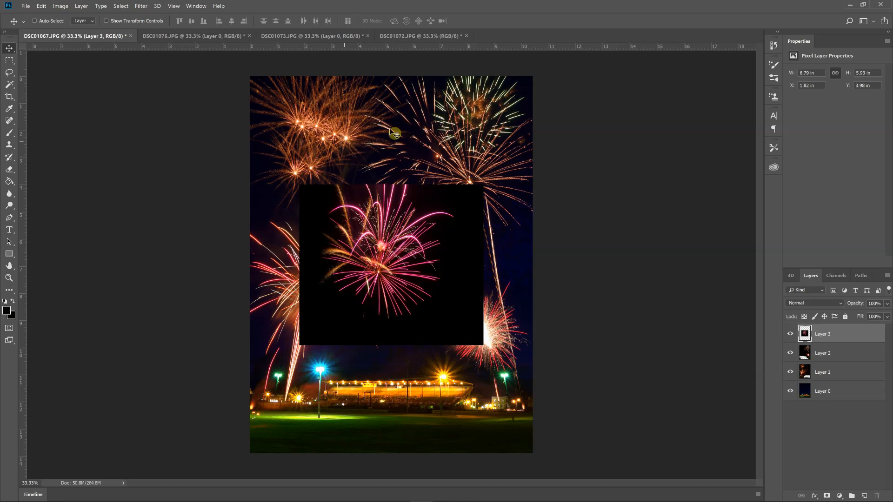
# - Set the blend mode of the pasted pink fireworks layer to Lighten through its blending options
pyautogui.rightClick(835, 335)
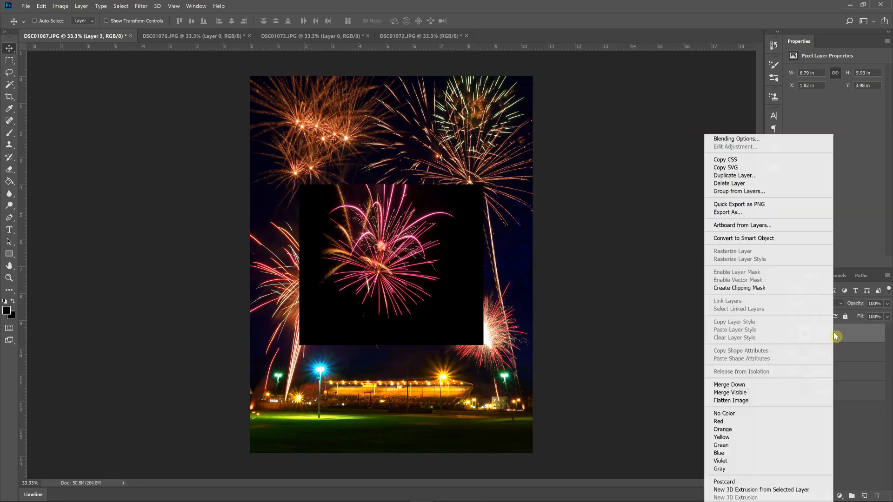
pyautogui.click(748, 138)
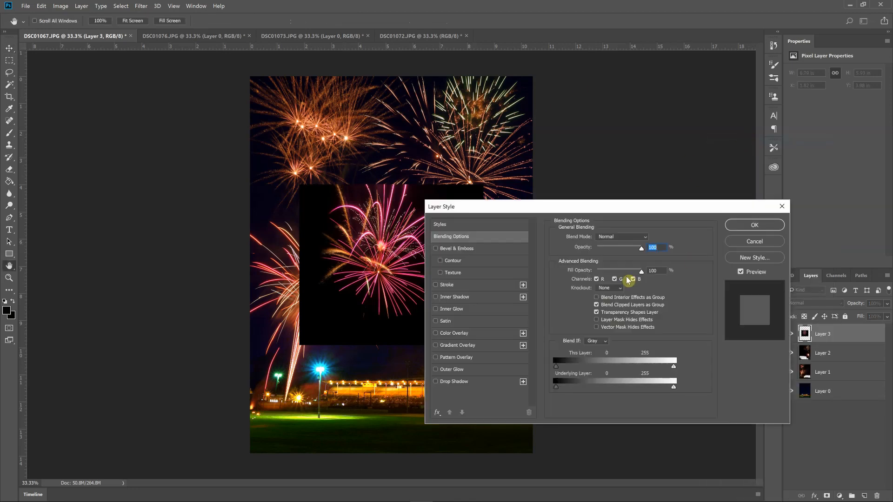
pyautogui.click(645, 238)
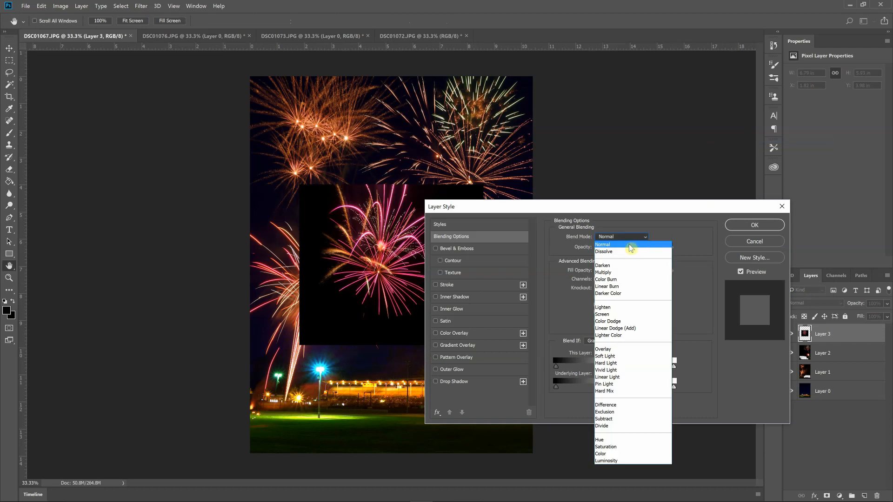
pyautogui.click(601, 307)
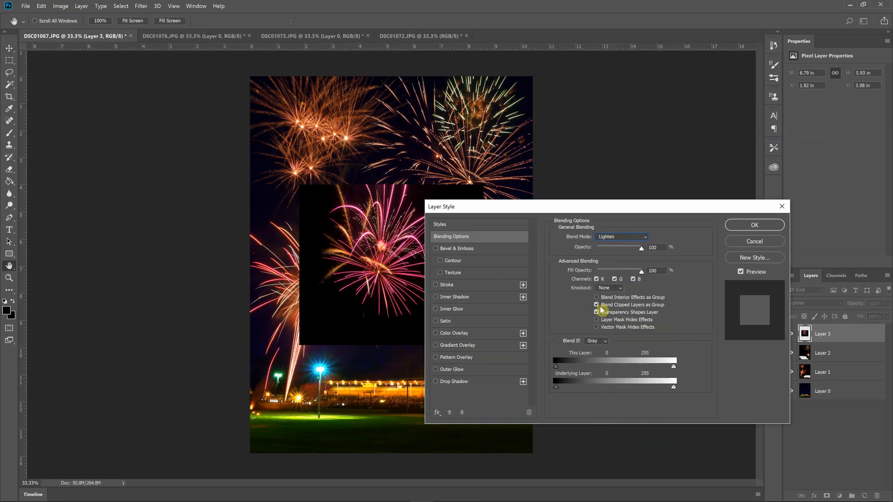
pyautogui.click(752, 231)
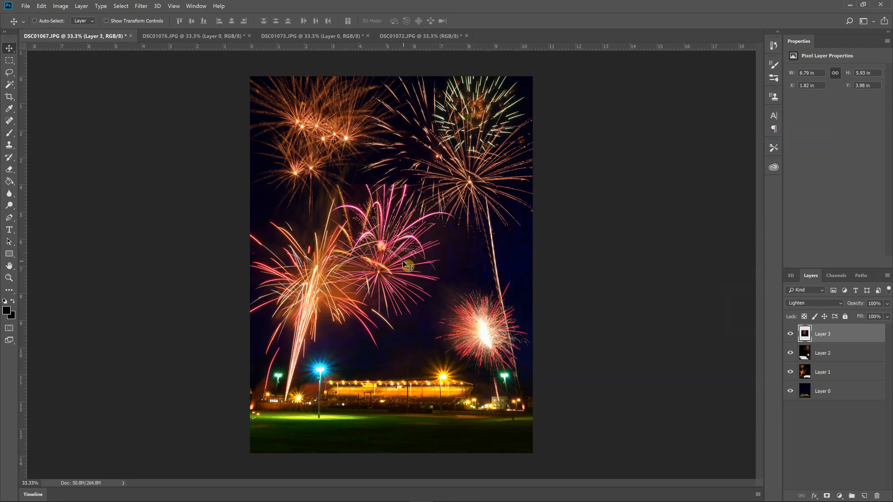
# - Erase the cut-off upper edge of the pink fireworks and place the layer between the upper bursts, at about X 2.19 in, Y 2.05 in
pyautogui.moveTo(408, 266); pyautogui.dragTo(445, 340)
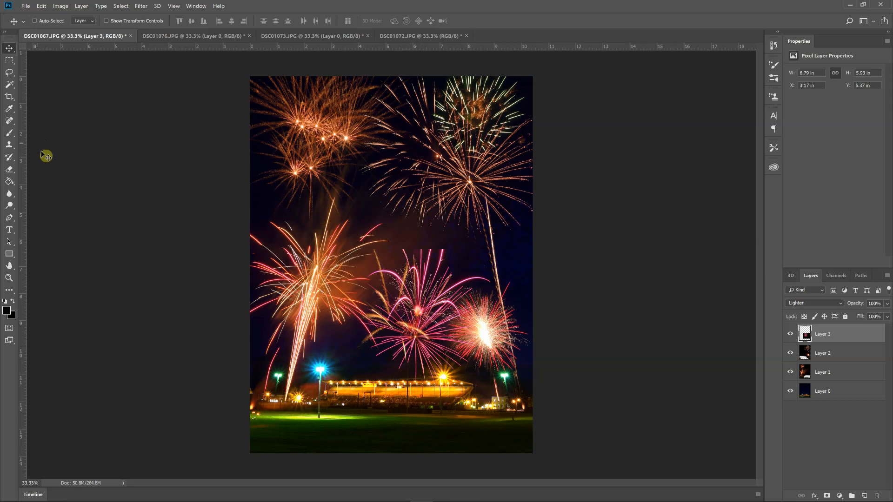
pyautogui.click(10, 172)
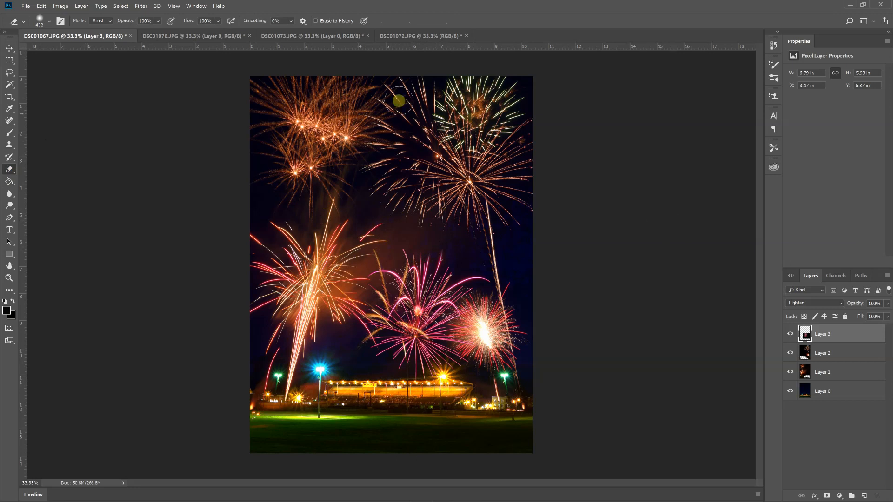
pyautogui.click(10, 50)
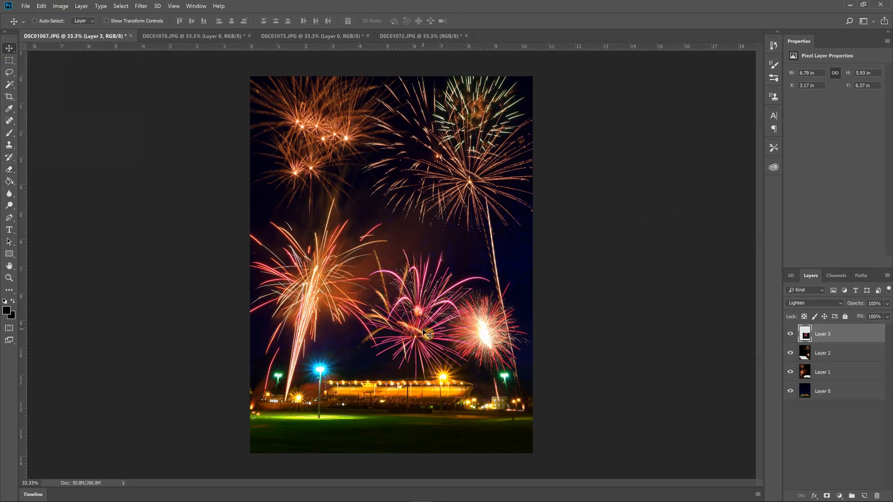
pyautogui.moveTo(423, 319); pyautogui.dragTo(396, 214)
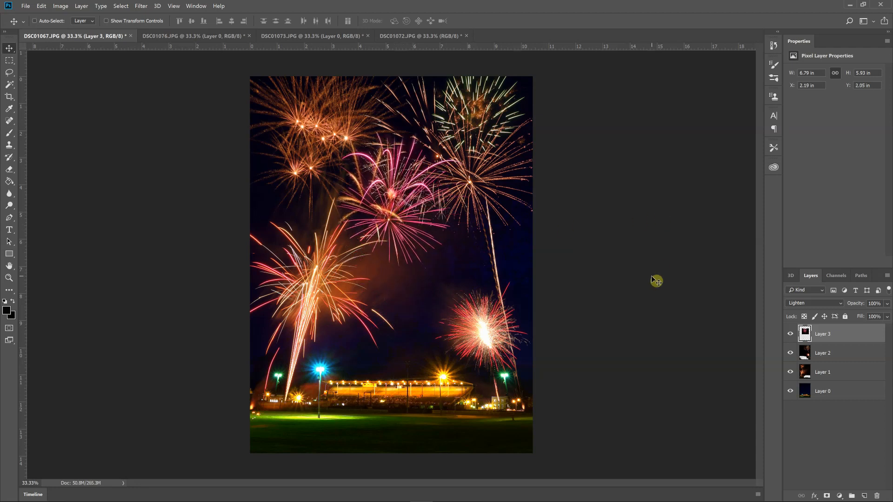